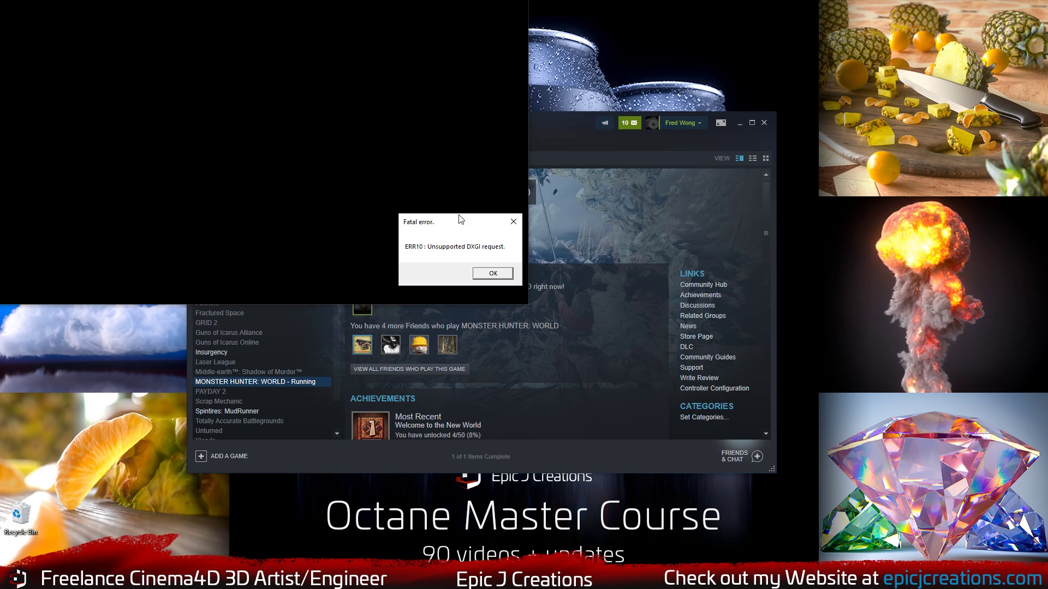
# Step: Close the 'Fatal error – ERR10: Unsupported DXGI request' dialog with OK
pyautogui.click(493, 274)
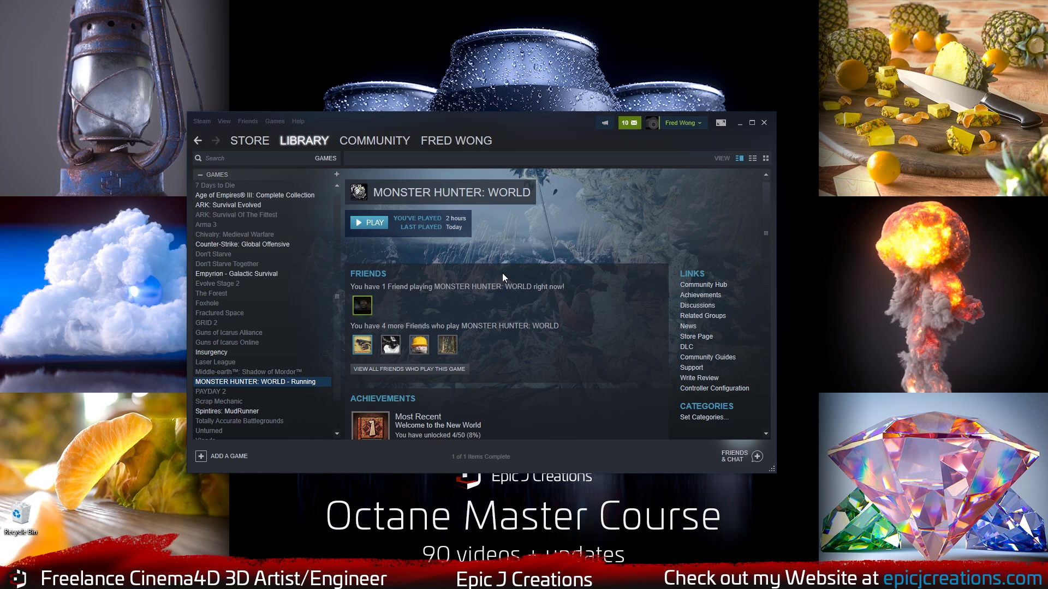
# Step: In a new Explorer window, open D:\Program Files (x86)\Steam\steamapps\common\Monster Hunter World
pyautogui.press('super+e')
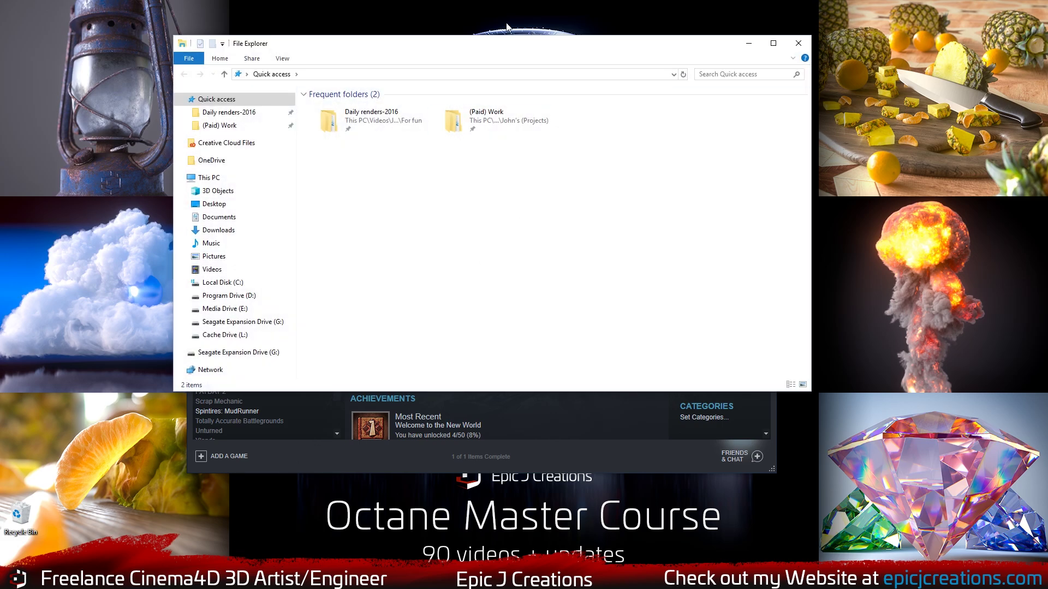
pyautogui.moveTo(510, 50); pyautogui.dragTo(516, 61)
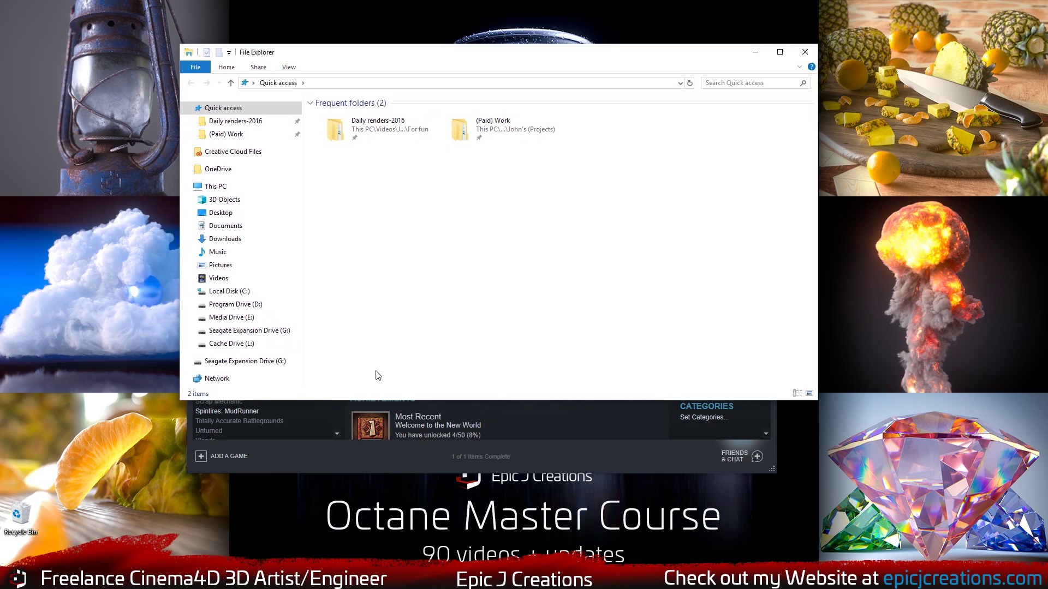
pyautogui.click(240, 307)
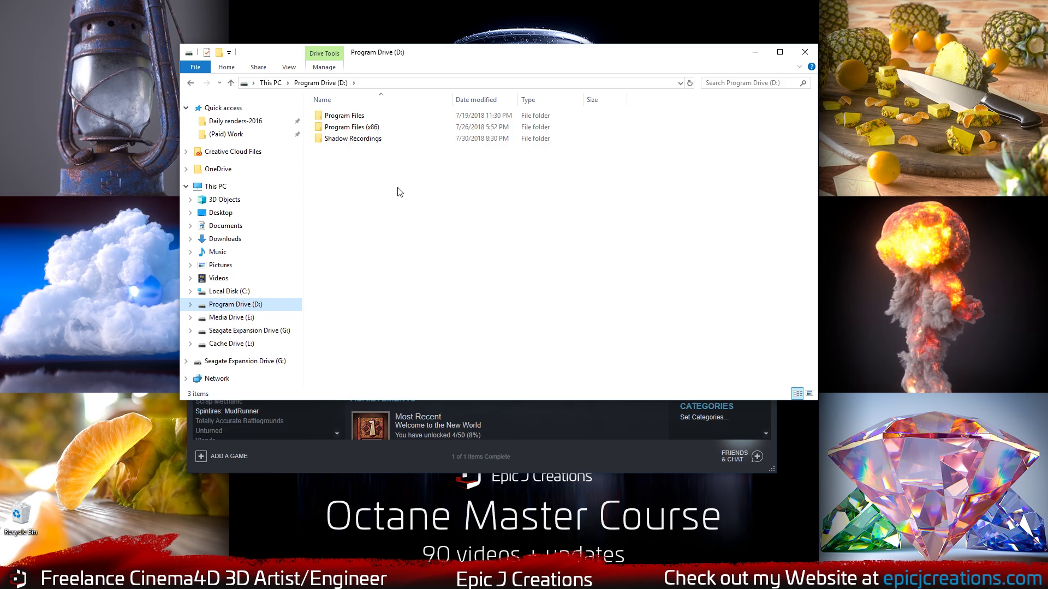
pyautogui.doubleClick(356, 130)
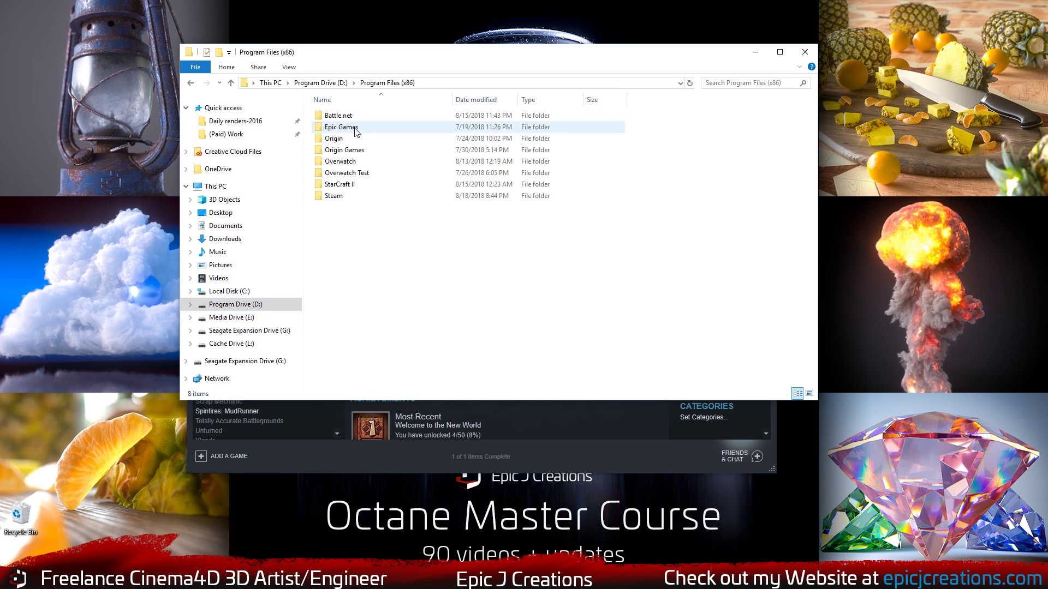
pyautogui.doubleClick(334, 196)
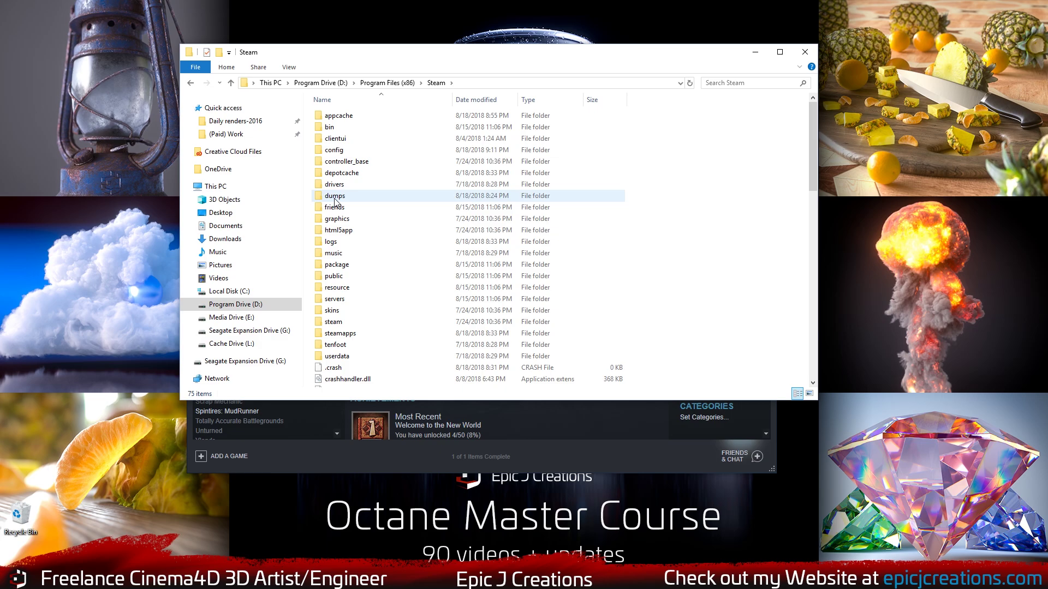
pyautogui.doubleClick(341, 334)
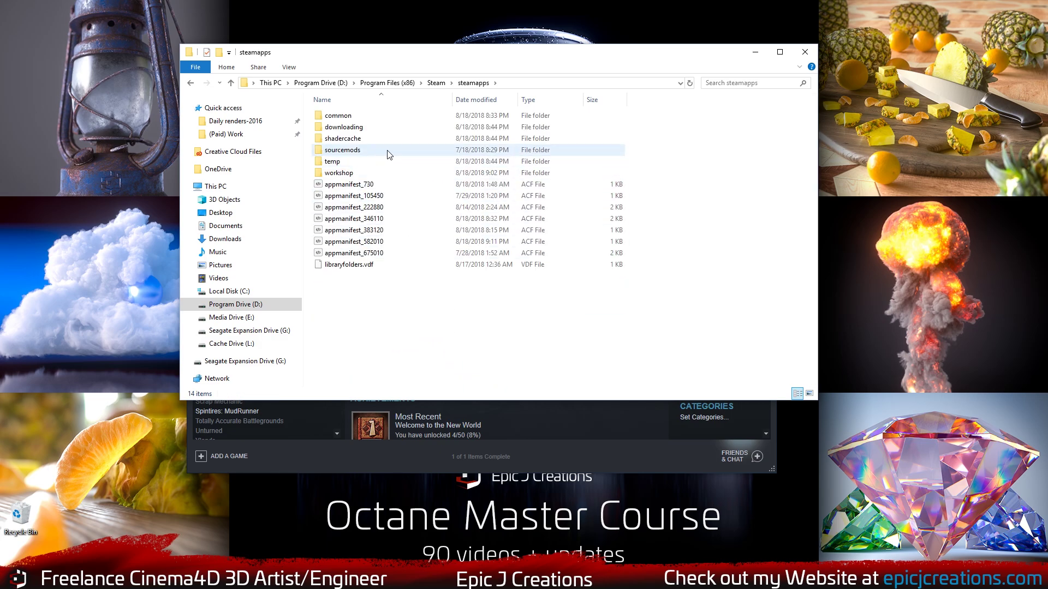
pyautogui.doubleClick(352, 117)
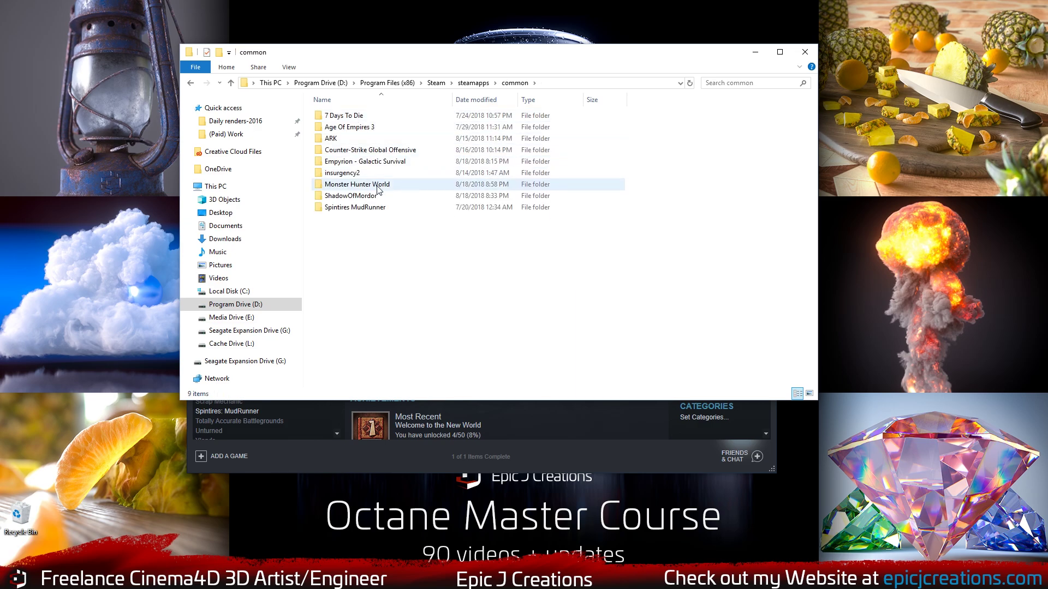
pyautogui.click(361, 188)
pyautogui.doubleClick(360, 186)
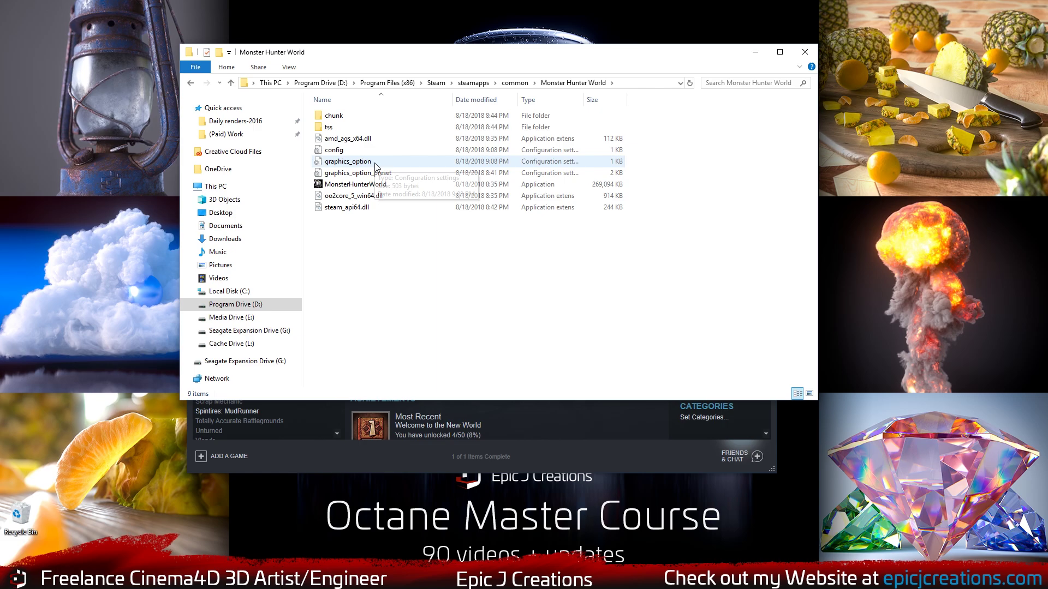
pyautogui.doubleClick(349, 164)
pyautogui.moveTo(443, 118); pyautogui.dragTo(456, 73)
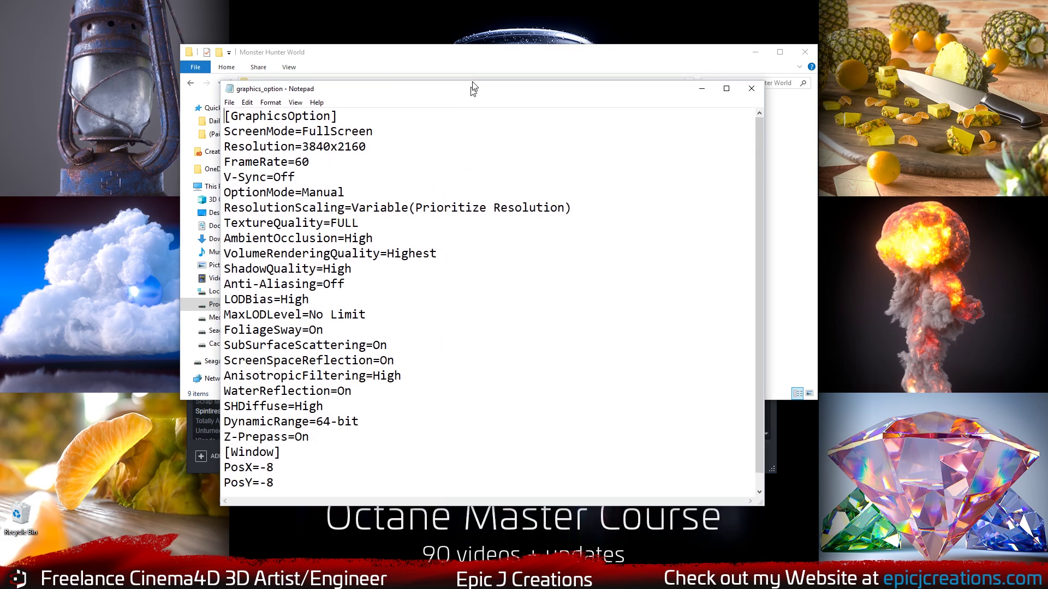
pyautogui.scroll(-1, 348, 300)
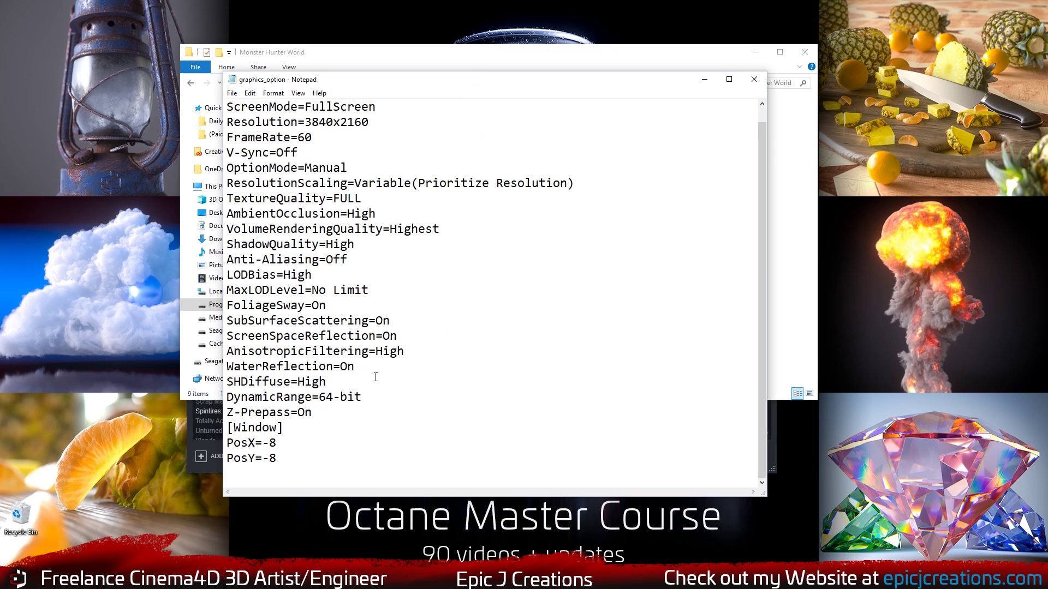
pyautogui.scroll(1, 401, 295)
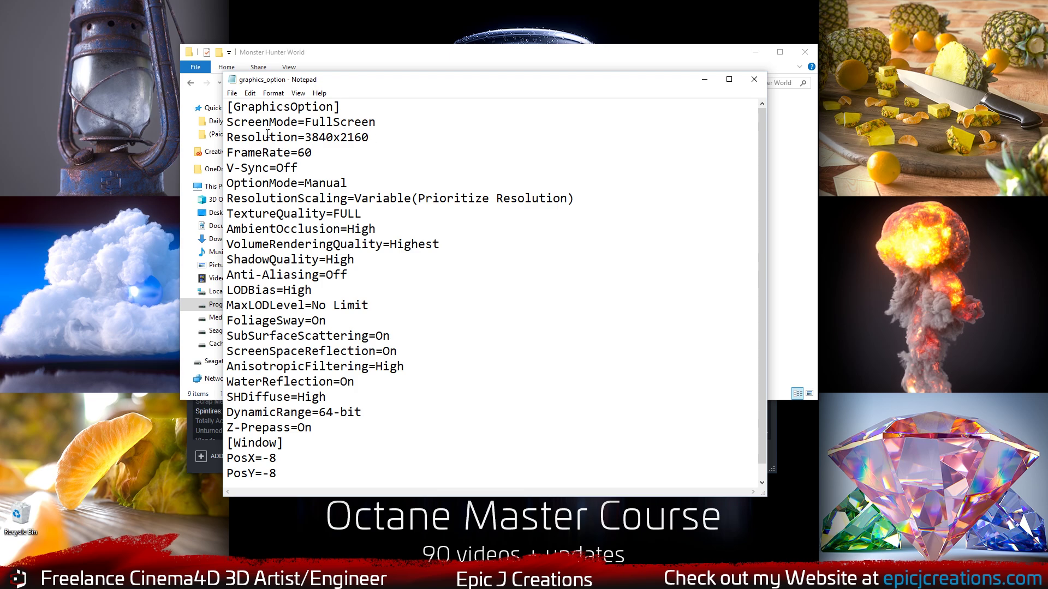
pyautogui.moveTo(370, 139); pyautogui.dragTo(304, 139)
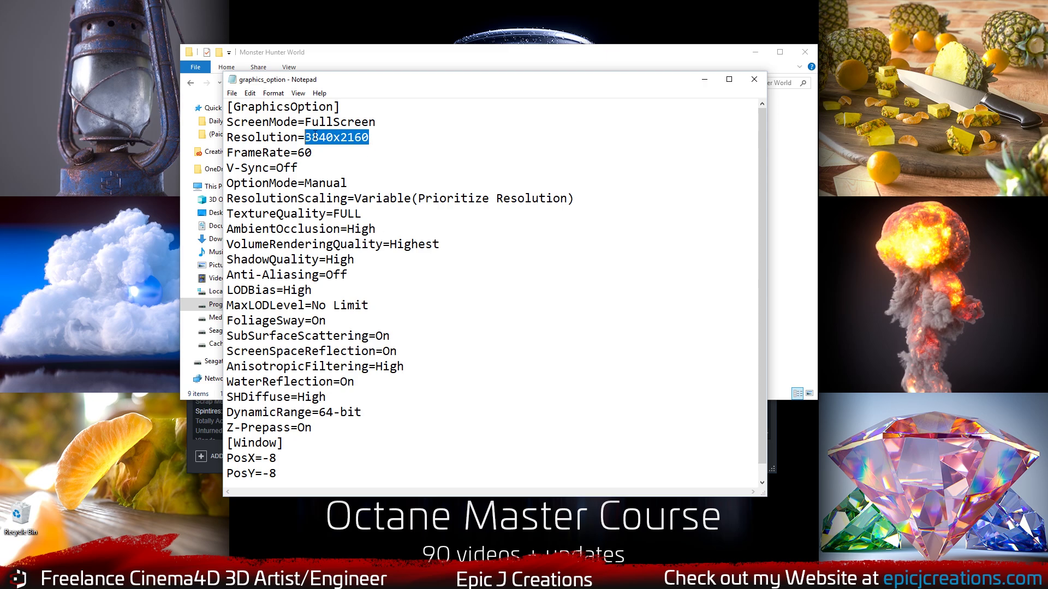
pyautogui.click(754, 79)
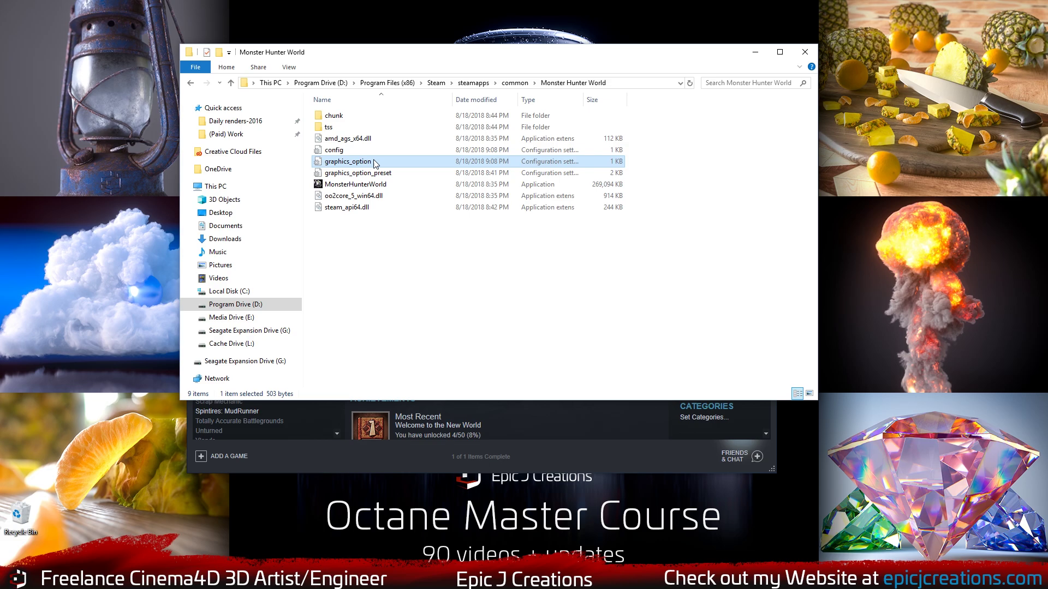
pyautogui.doubleClick(384, 174)
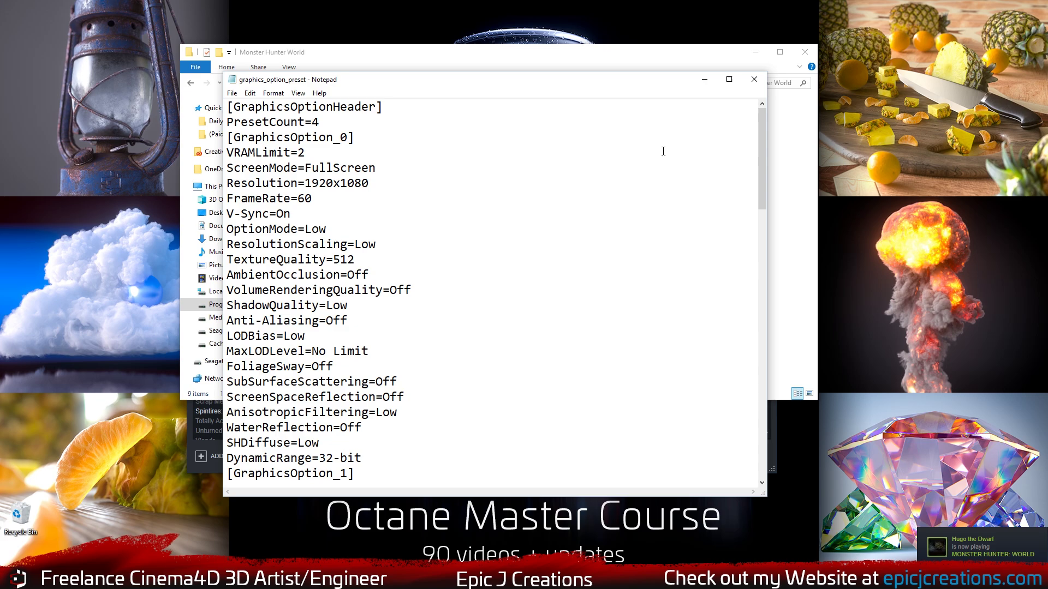
pyautogui.click(754, 79)
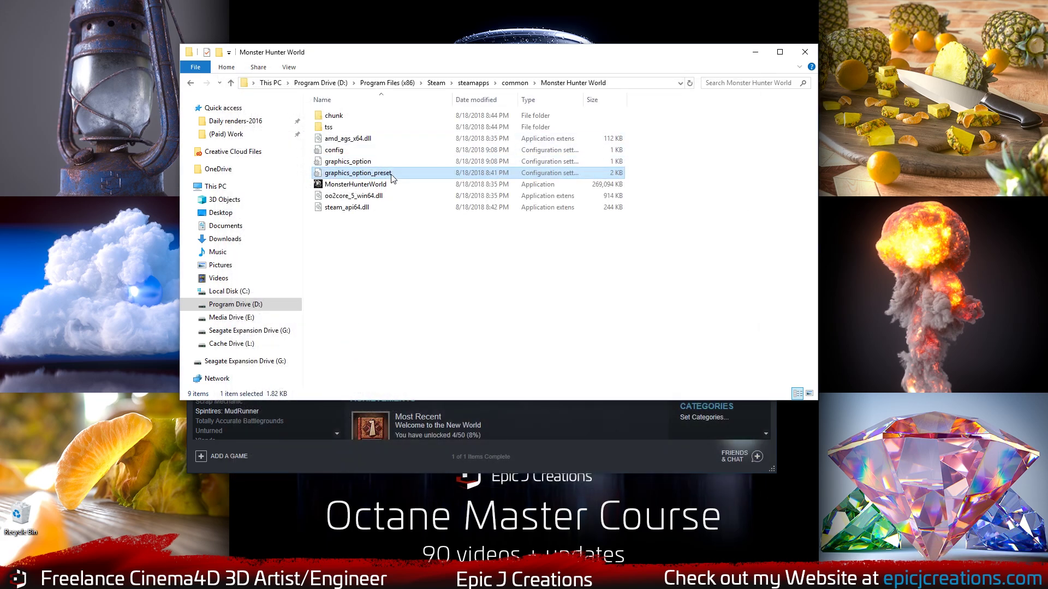
pyautogui.doubleClick(391, 174)
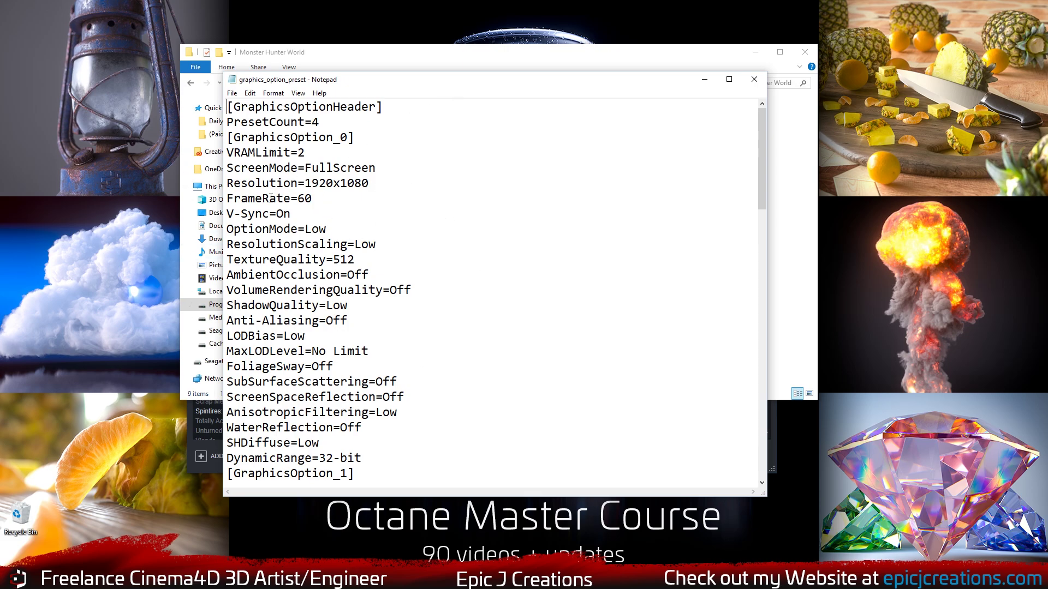
pyautogui.click(754, 79)
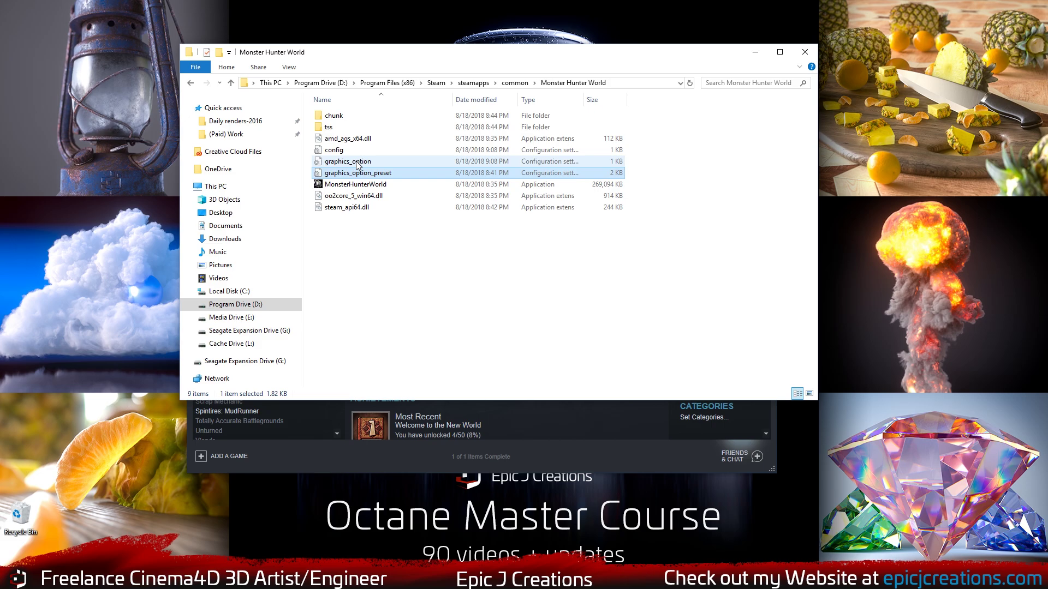
# Step: Delete the graphics_option file and close File Explorer to get back to Steam
pyautogui.click(352, 163)
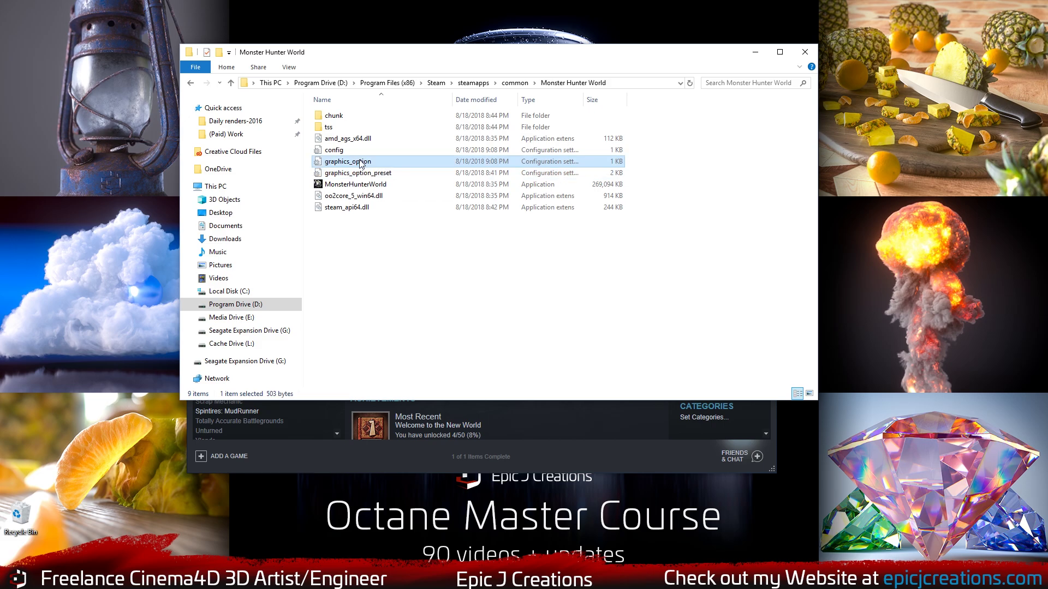
pyautogui.rightClick(360, 163)
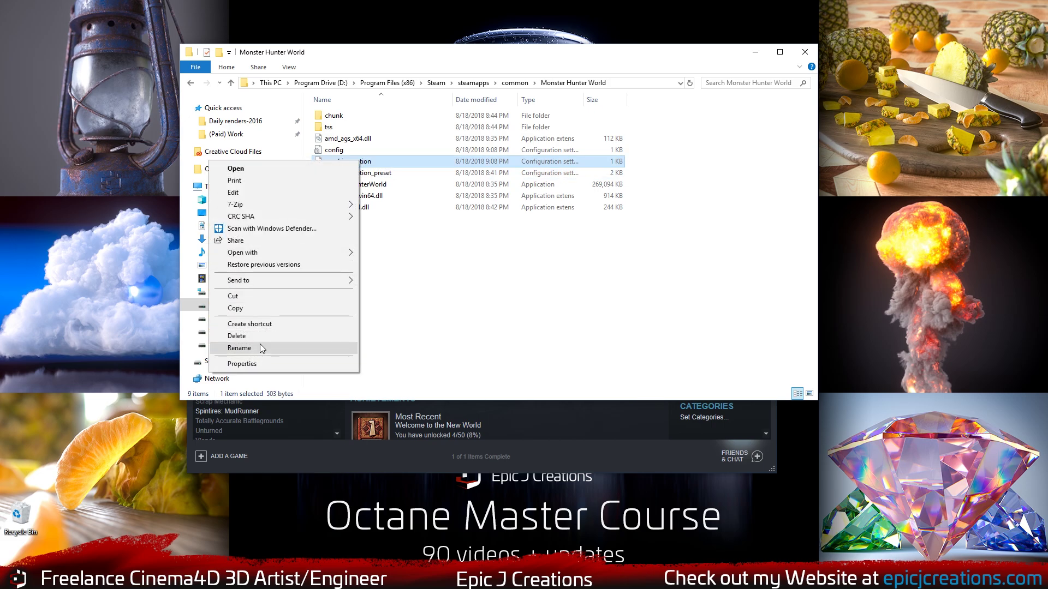
pyautogui.click(243, 338)
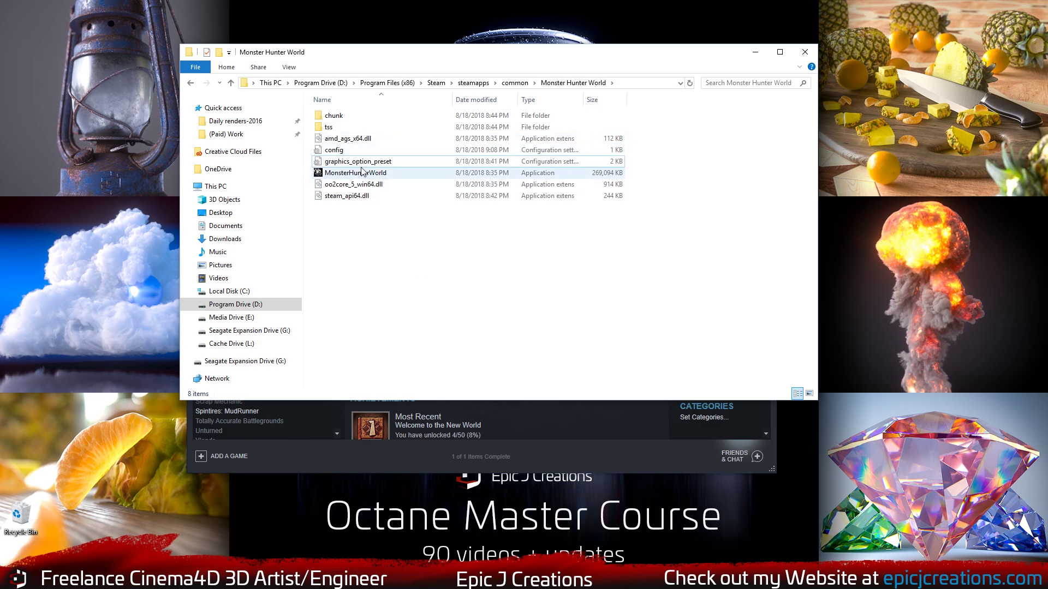
pyautogui.hotkey('alt', 'F4')
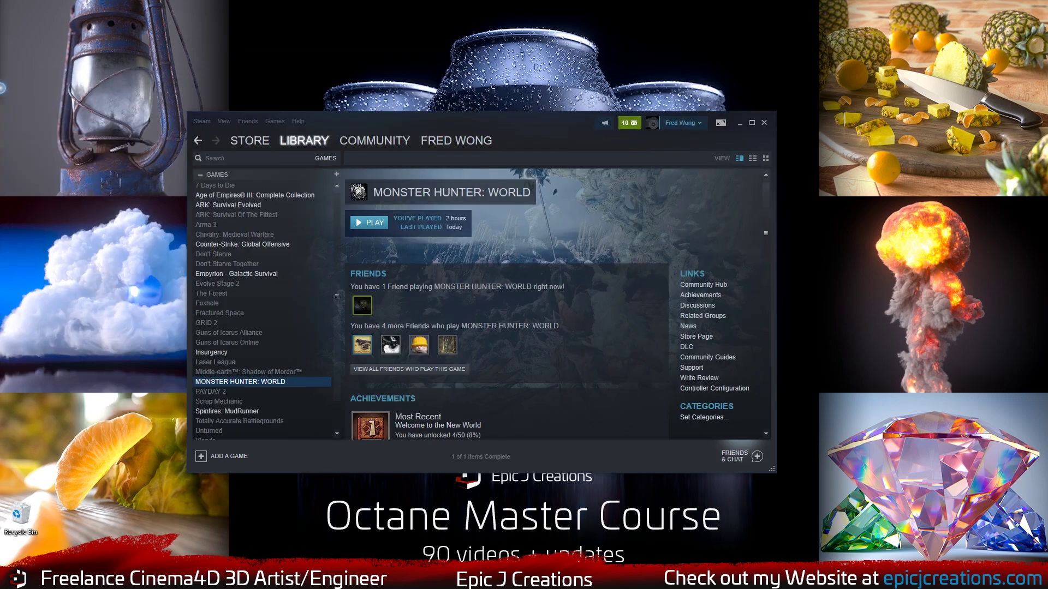
# Step: Launch MONSTER HUNTER: WORLD with PLAY and click past the title screen to the main menu
pyautogui.click(376, 225)
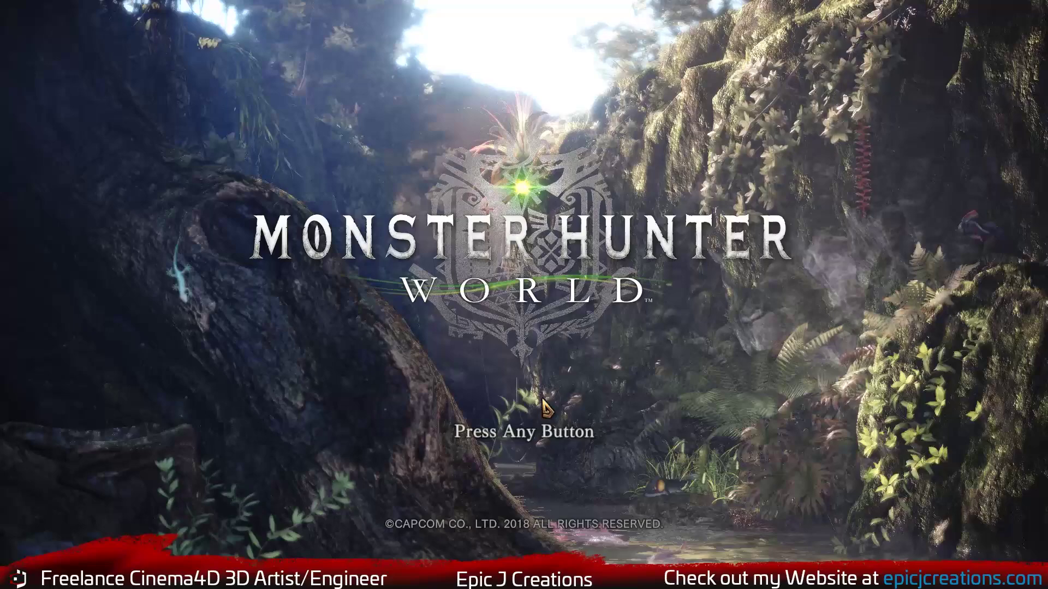
pyautogui.click(460, 367)
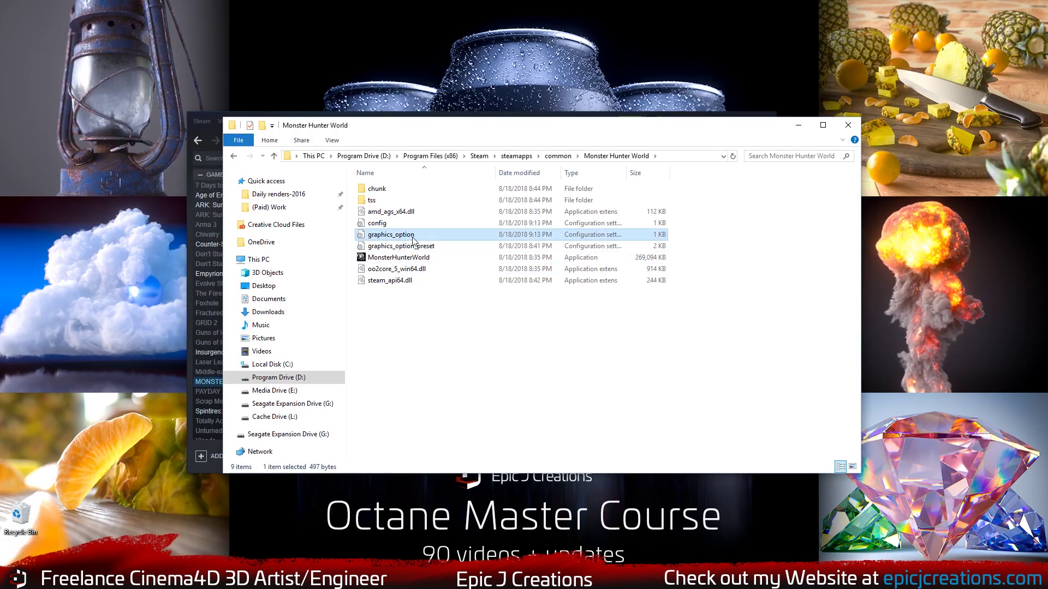
pyautogui.doubleClick(418, 236)
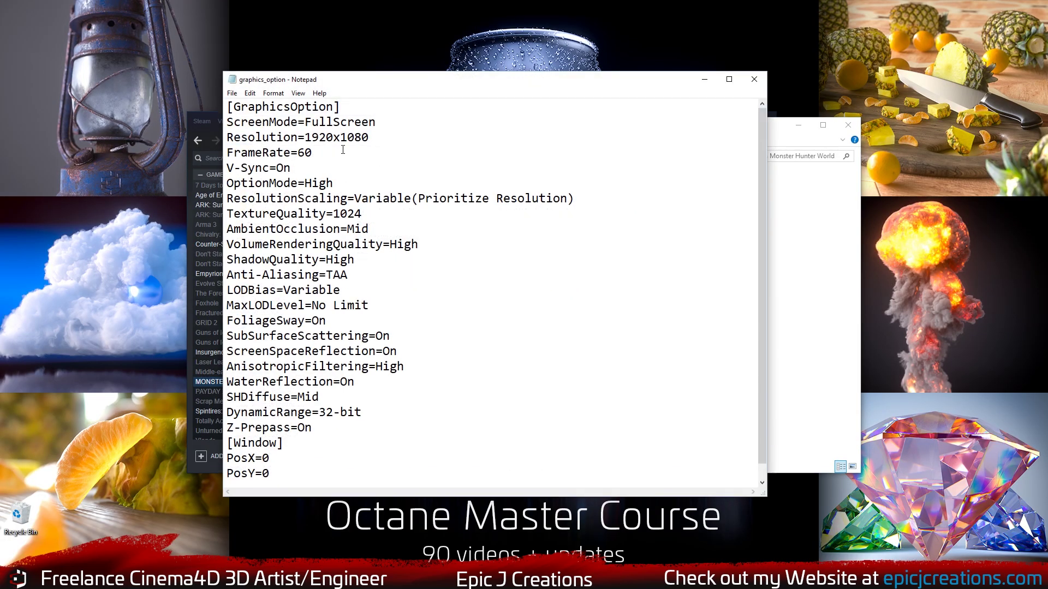
pyautogui.click(755, 79)
pyautogui.doubleClick(405, 247)
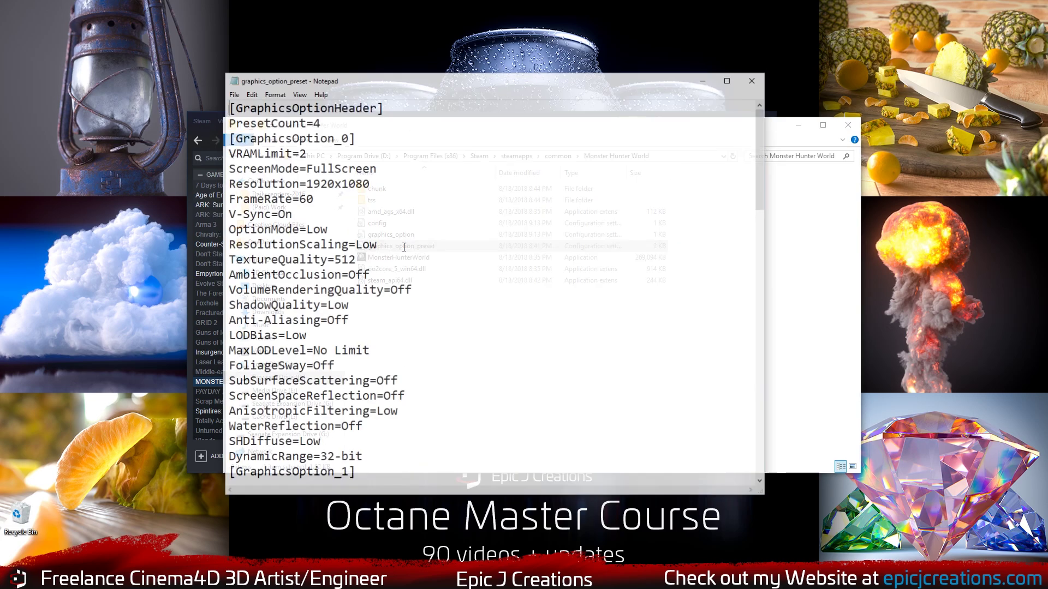
pyautogui.click(754, 79)
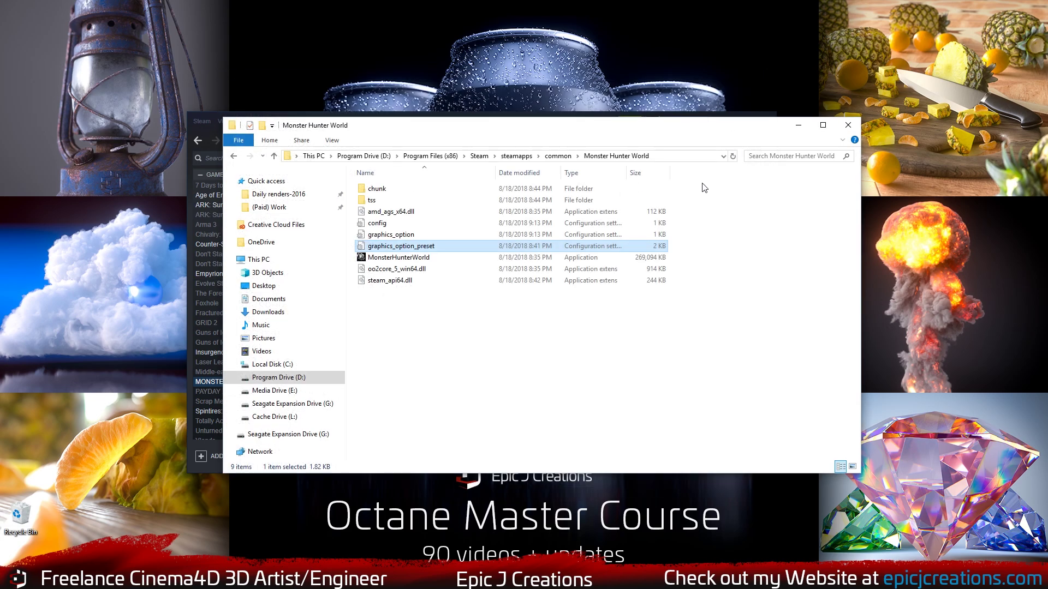
pyautogui.doubleClick(421, 234)
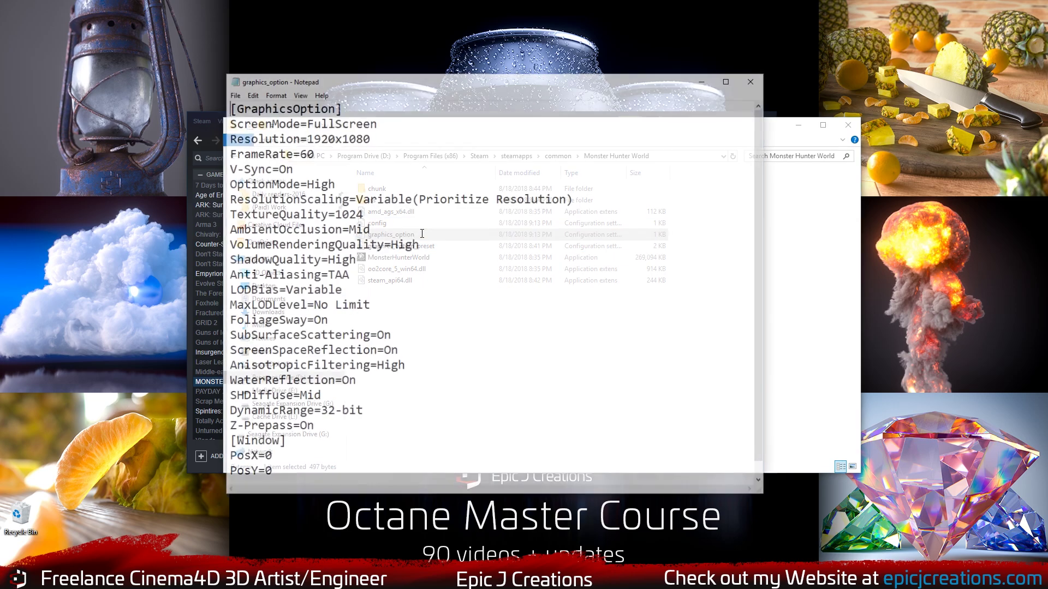
pyautogui.click(754, 80)
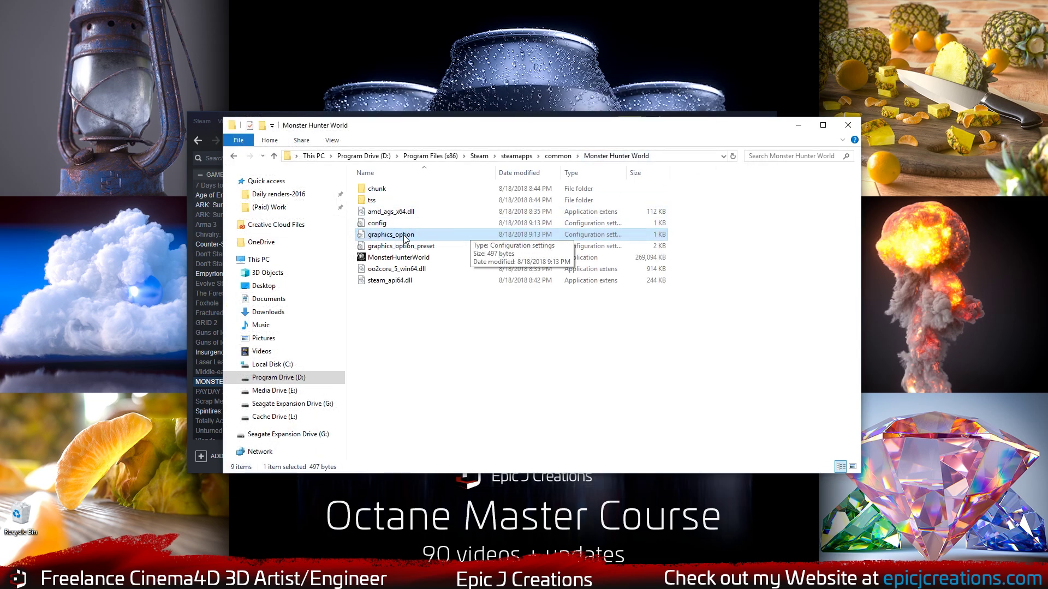